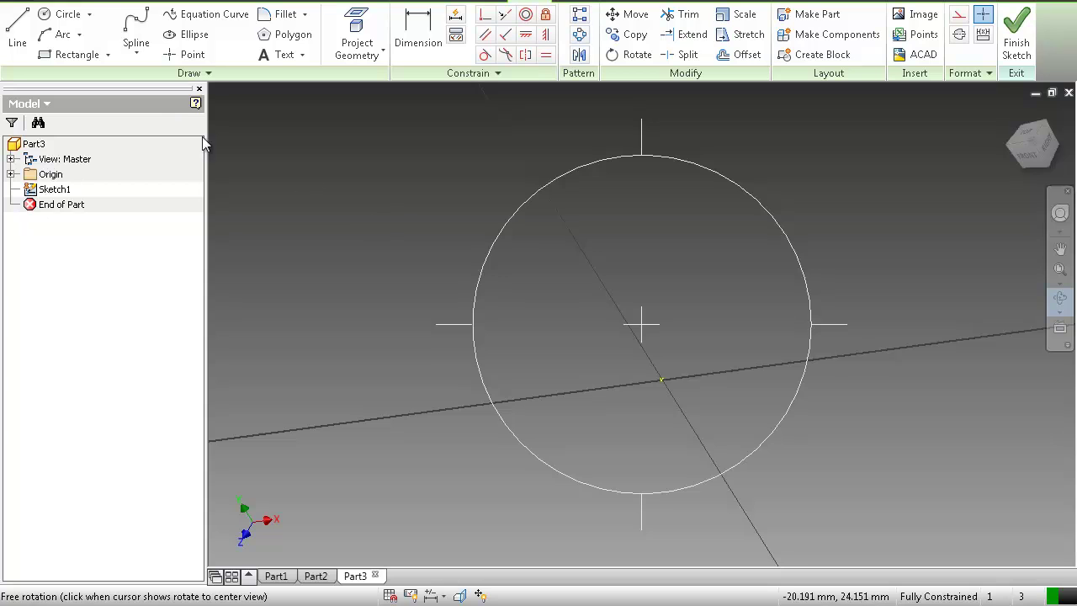
Sketch a small circle centred about 10.6 mm to the right of the origin, with its lower edge on the horizontal axis.
left_click(66, 14)
left_click(740, 339)
left_click(759, 364)
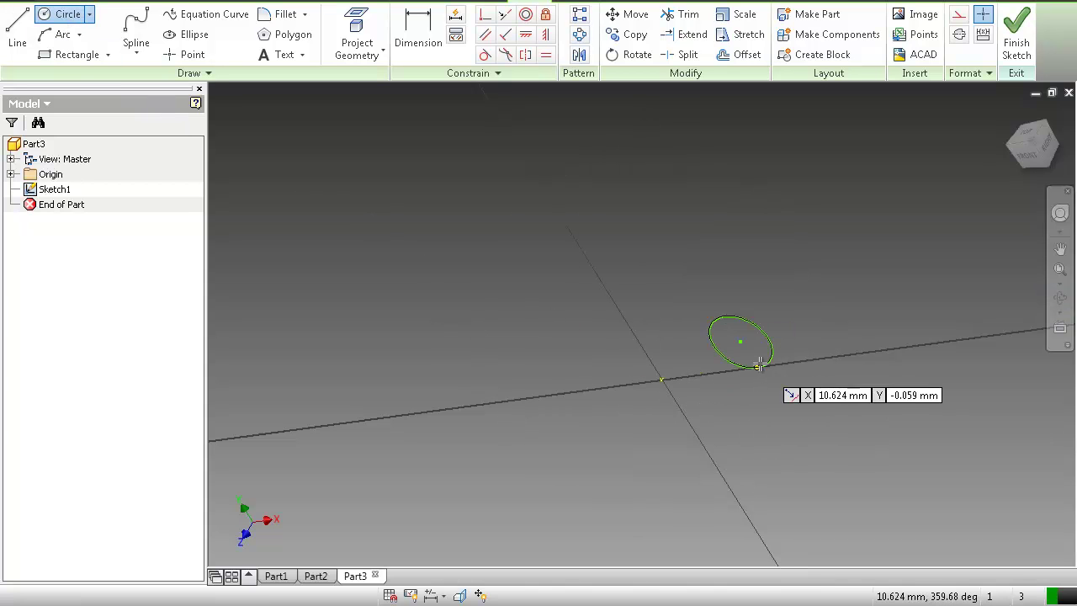
Draw two connected lines forming a pointed tip off the circle's upper-right side, and trim the circle arc between them.
left_click(28, 30)
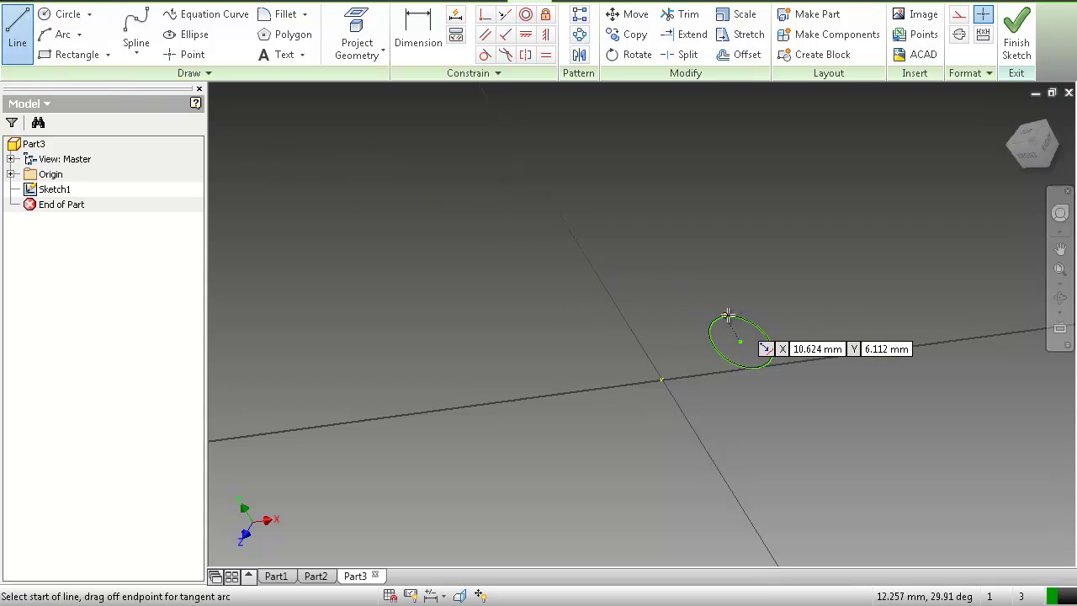
left_click(724, 315)
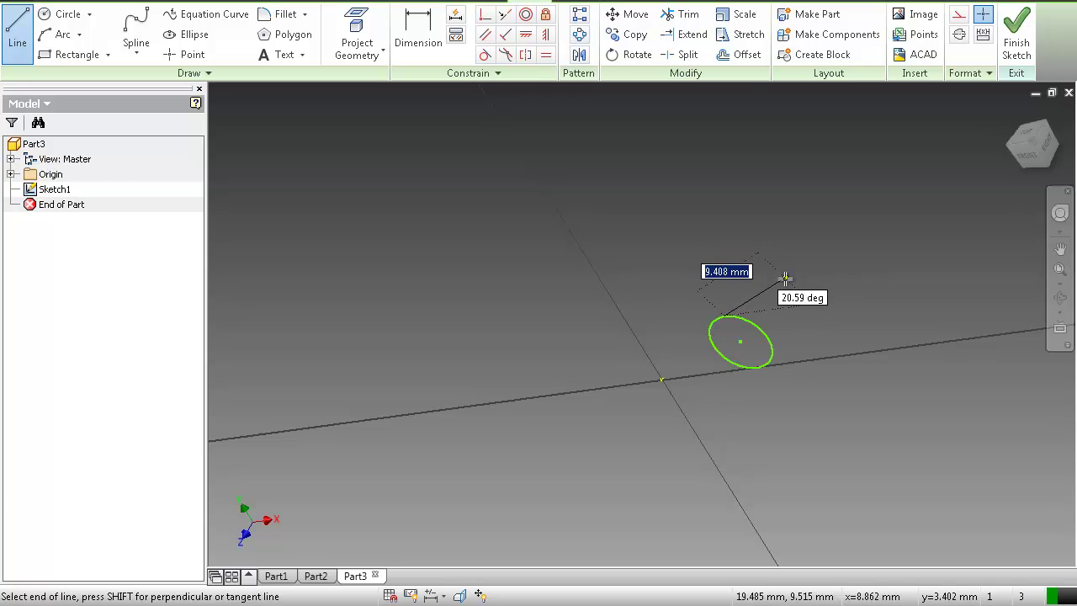
left_click(777, 291)
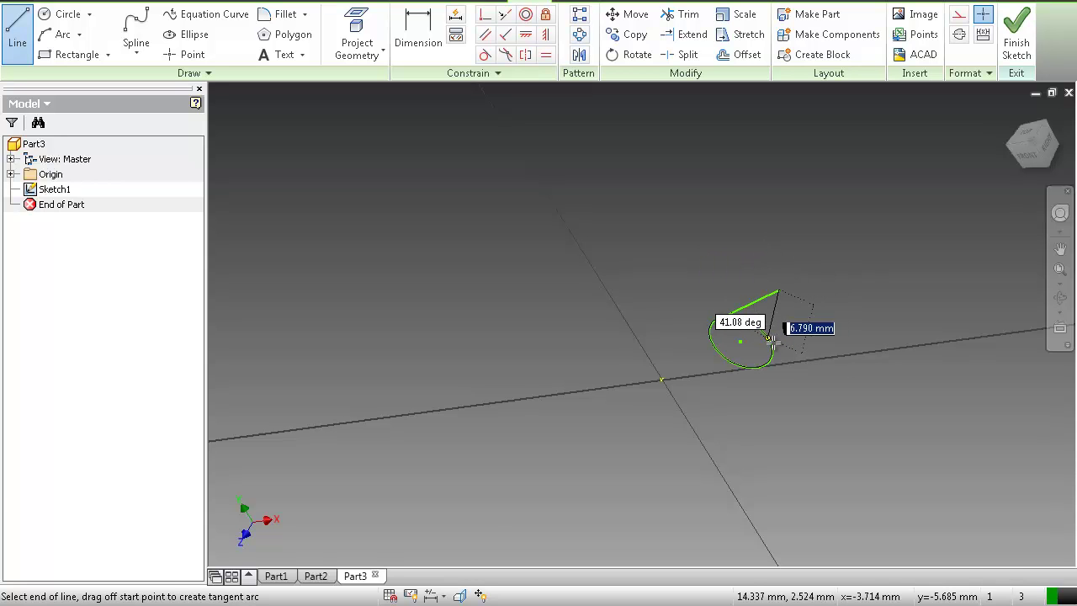
double_click(772, 339)
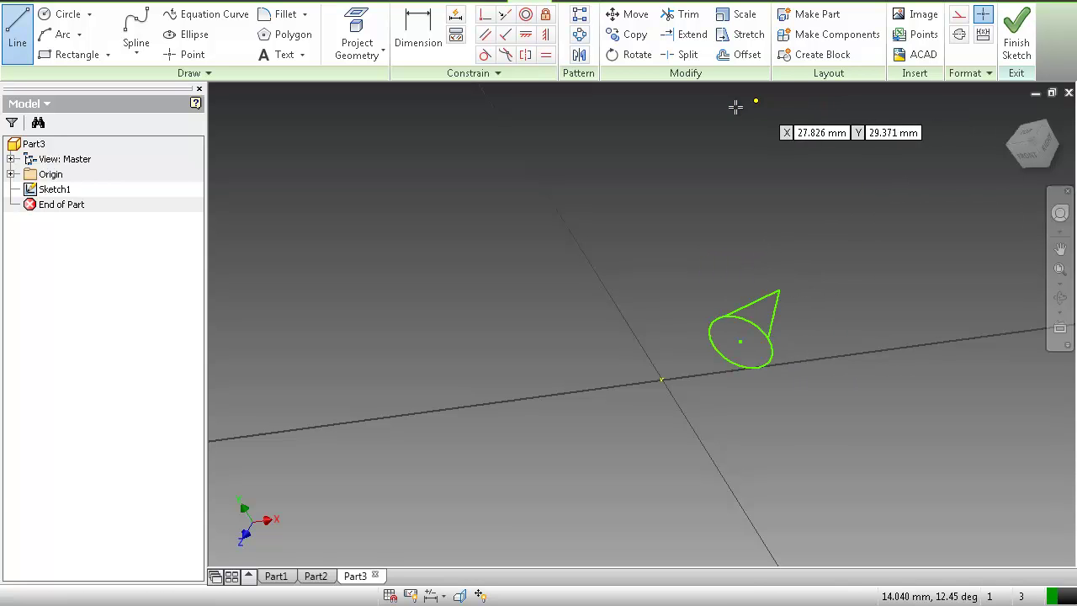
left_click(680, 14)
left_click(750, 327)
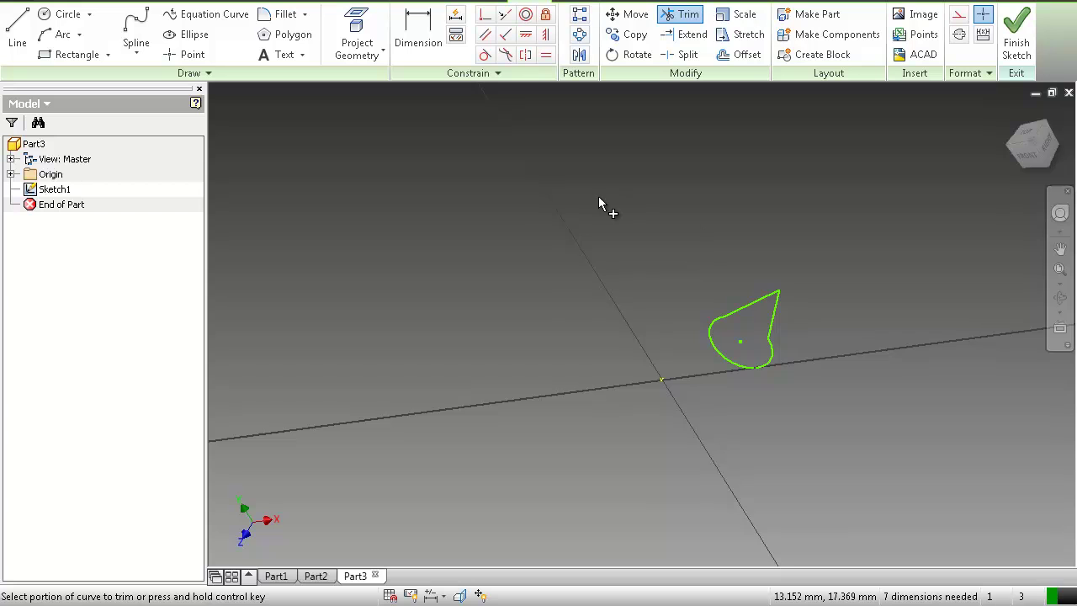
key("ctrl")
mouse_move(345, 142)
left_mouse_down()
mouse_move(316, 149)
mouse_move(383, 175)
left_mouse_up()
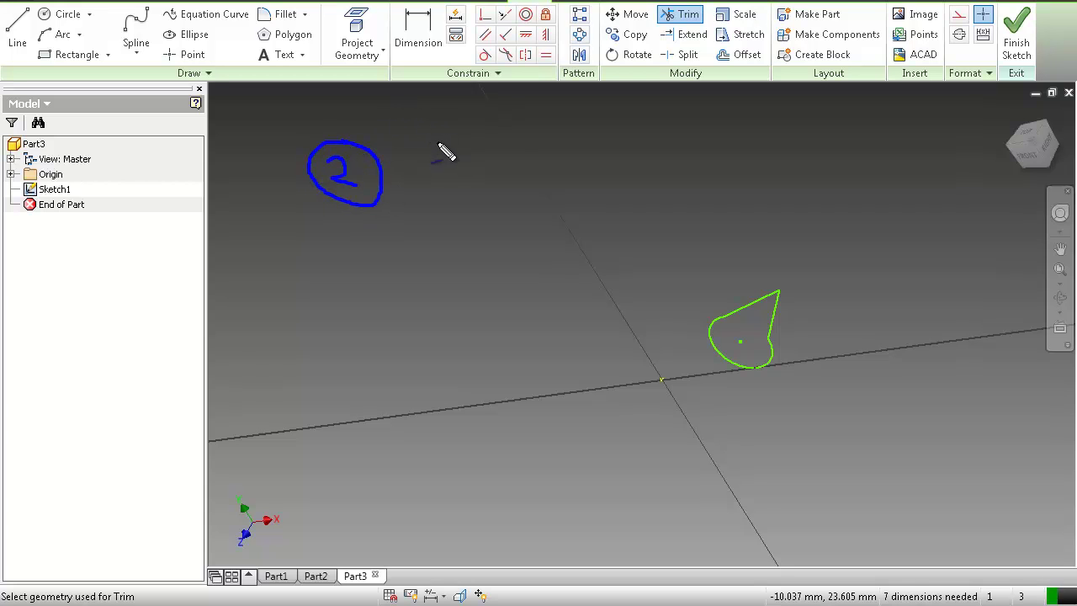
mouse_move(455, 152)
left_mouse_down()
mouse_move(417, 184)
mouse_move(455, 198)
left_mouse_up()
mouse_move(461, 172)
left_mouse_down()
mouse_move(464, 200)
mouse_move(548, 202)
left_mouse_up()
left_click_drag(572, 160, 600, 214)
mouse_move(557, 178)
left_mouse_down()
mouse_move(608, 181)
mouse_move(602, 199)
mouse_move(646, 201)
left_mouse_up()
left_click_drag(720, 159, 710, 202)
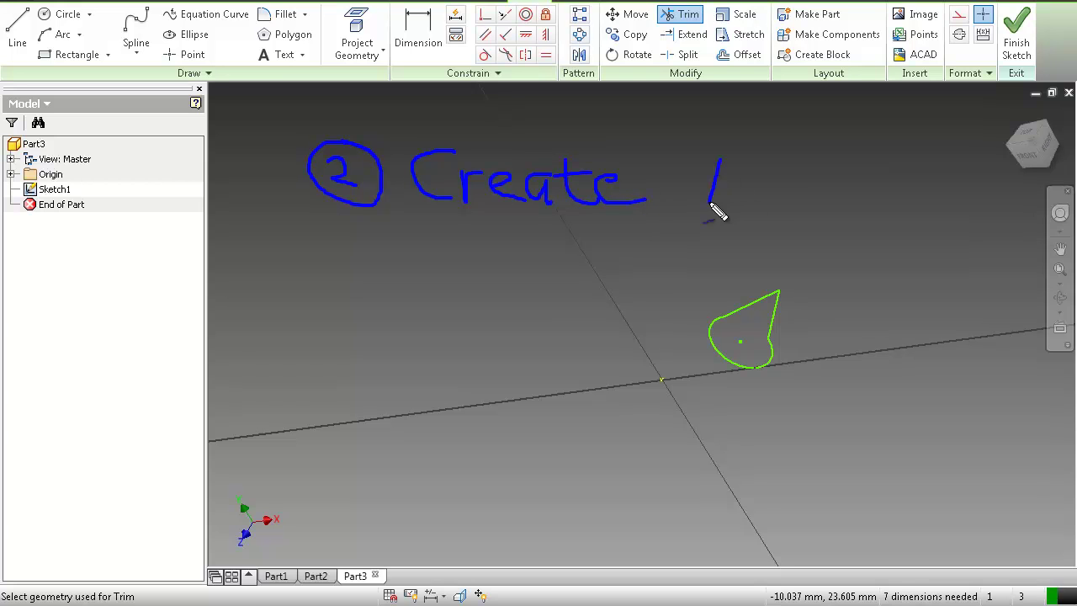
mouse_move(762, 180)
left_mouse_down()
mouse_move(738, 206)
mouse_move(763, 206)
left_mouse_up()
left_click_drag(775, 181, 774, 207)
left_click_drag(832, 176, 804, 225)
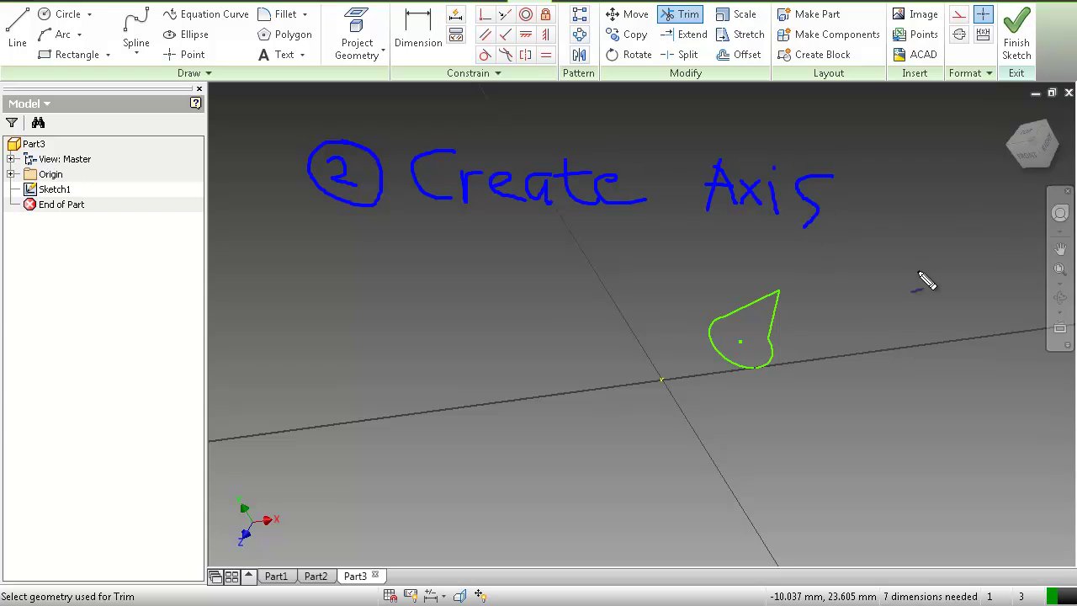
key("Escape")
Draw an axis line from the origin upward along the sketch's vertical axis, and finish the sketch.
key("l")
left_click(661, 380)
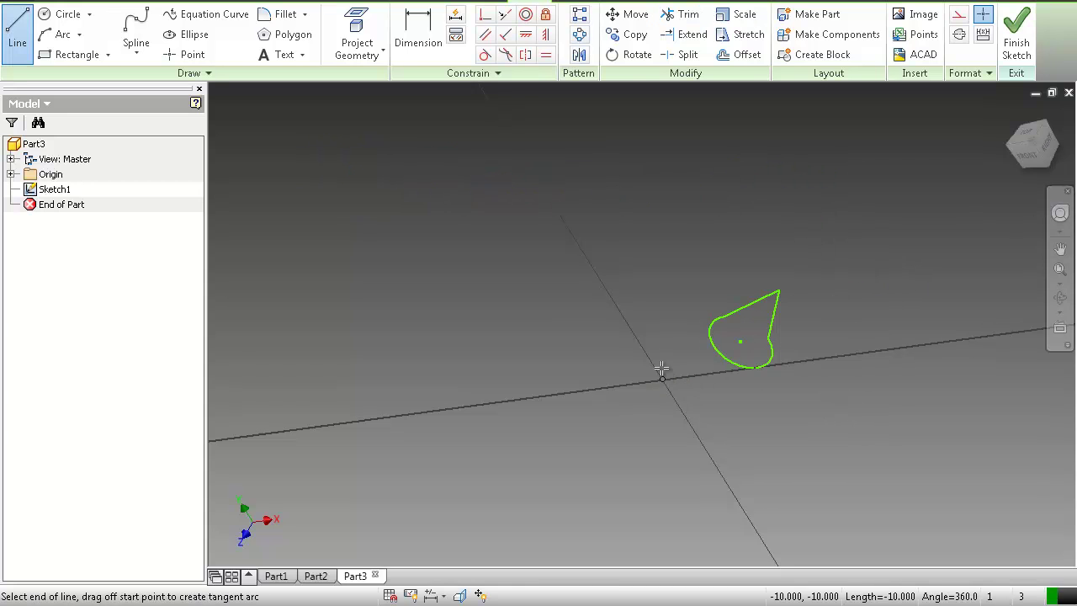
left_click(588, 262)
key("Escape")
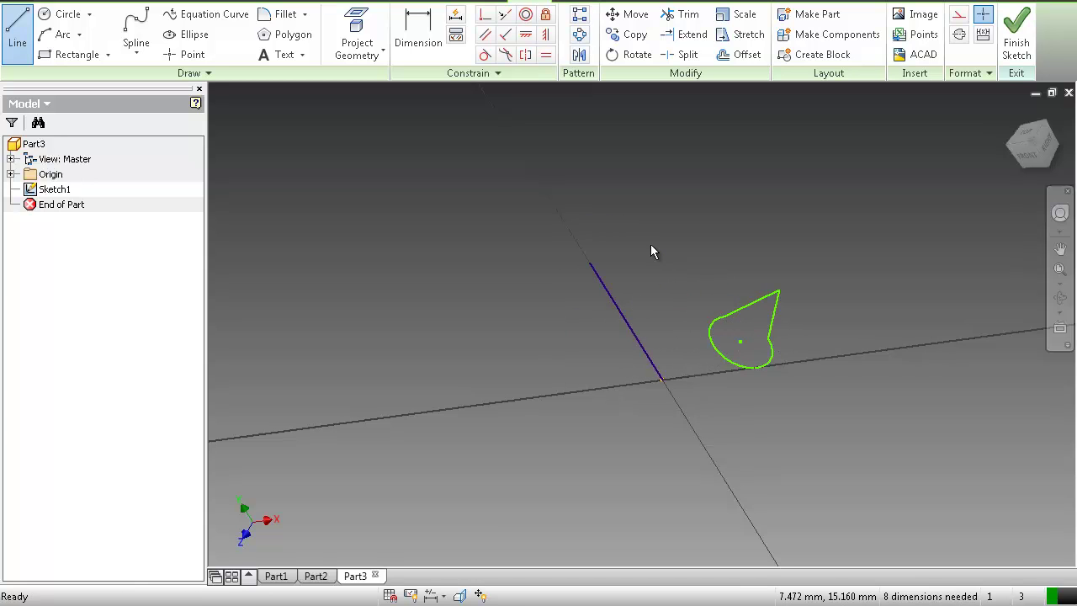
left_click_drag(494, 493, 438, 390)
right_click_drag(438, 390, 424, 389)
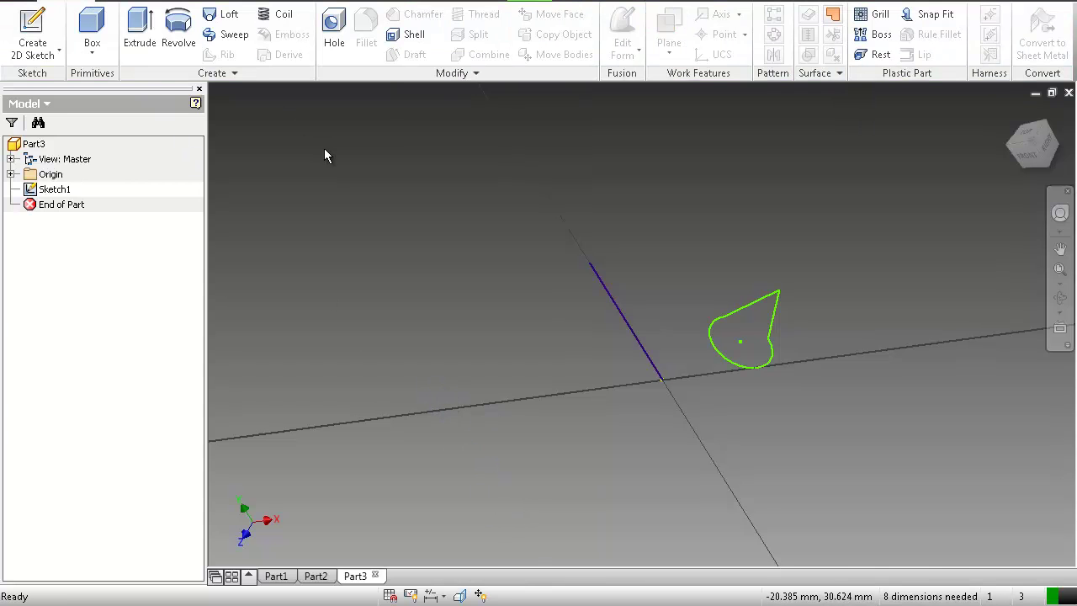
Start a Coil feature using the closed teardrop-like sketch profile.
mouse_move(364, 367)
right_mouse_down()
mouse_move(338, 189)
mouse_move(275, 18)
mouse_move(269, 39)
mouse_move(341, 25)
right_mouse_up()
mouse_move(347, 394)
right_mouse_down()
mouse_move(332, 442)
mouse_move(365, 451)
mouse_move(399, 402)
mouse_move(415, 434)
mouse_move(461, 450)
mouse_move(463, 433)
mouse_move(540, 465)
right_mouse_up()
left_click(275, 17)
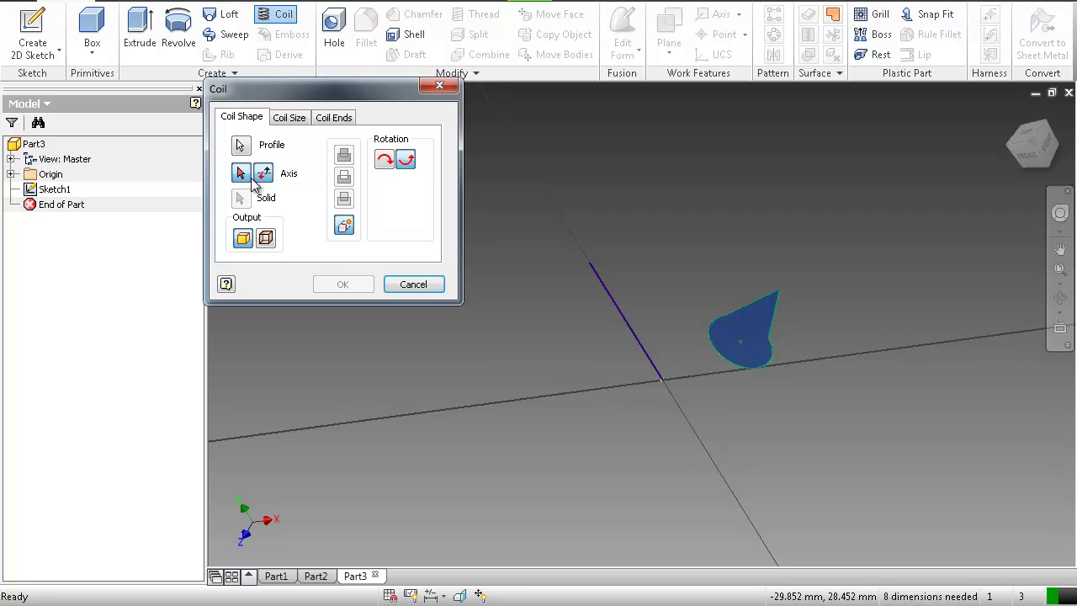
mouse_move(333, 399)
left_mouse_down()
mouse_move(240, 179)
mouse_move(282, 198)
left_mouse_up()
mouse_move(392, 415)
left_mouse_down()
mouse_move(351, 465)
mouse_move(396, 452)
mouse_move(412, 459)
left_mouse_up()
mouse_move(430, 404)
left_mouse_down()
mouse_move(429, 466)
mouse_move(446, 455)
mouse_move(458, 470)
mouse_move(496, 443)
mouse_move(502, 457)
mouse_move(551, 435)
mouse_move(568, 488)
mouse_move(584, 461)
left_mouse_up()
mouse_move(677, 439)
left_mouse_down()
mouse_move(620, 543)
mouse_move(683, 527)
mouse_move(673, 503)
mouse_move(700, 515)
left_mouse_up()
mouse_move(713, 497)
left_mouse_down()
mouse_move(690, 515)
mouse_move(716, 520)
left_mouse_up()
mouse_move(734, 488)
left_mouse_down()
mouse_move(735, 531)
mouse_move(738, 489)
left_mouse_up()
mouse_move(775, 502)
left_mouse_down()
mouse_move(759, 569)
mouse_move(754, 551)
left_mouse_up()
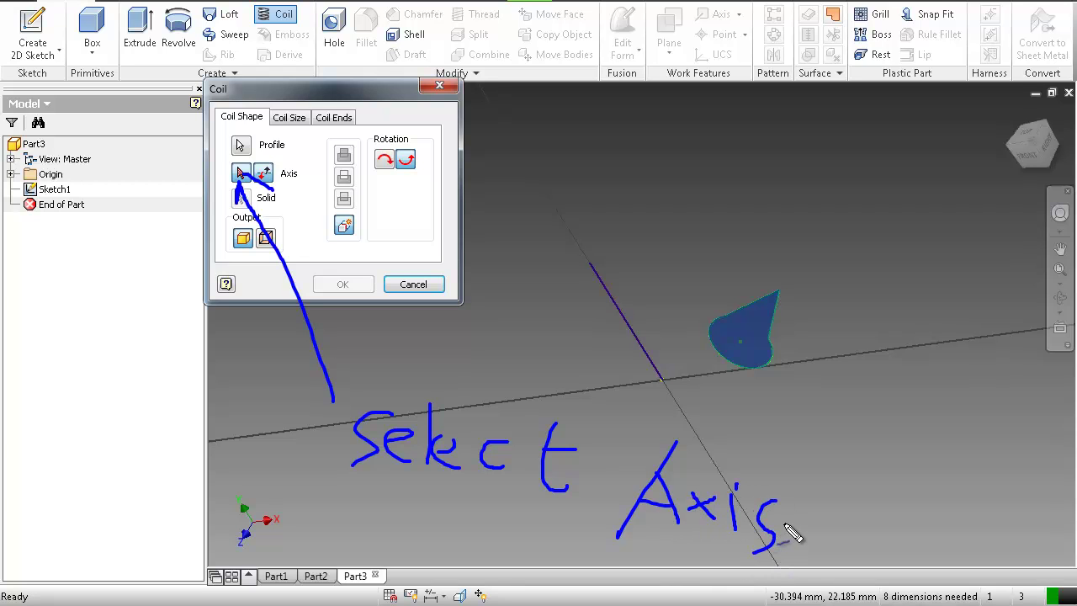
key("Escape")
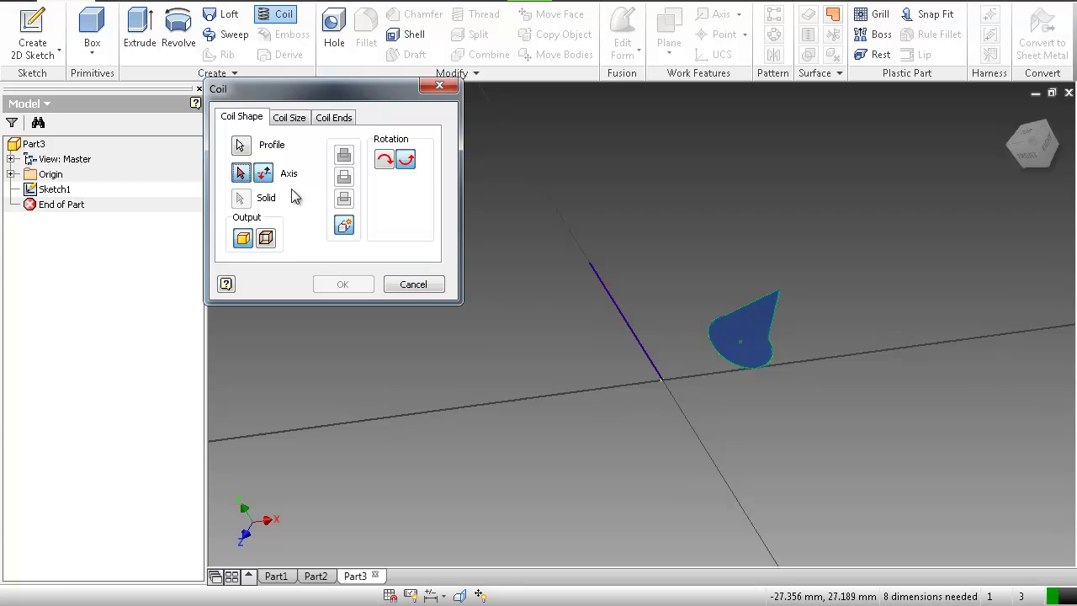
Select the sketched line running from the origin as the coil's axis.
left_click(617, 305)
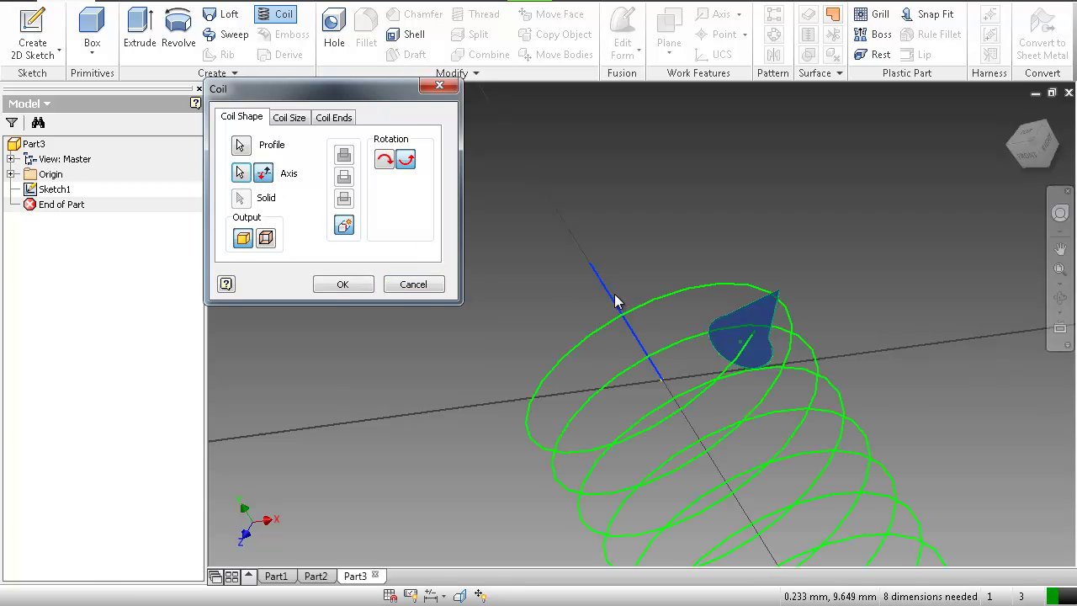
scroll(648, 202, "down", 2)
scroll(649, 212, "up", 5)
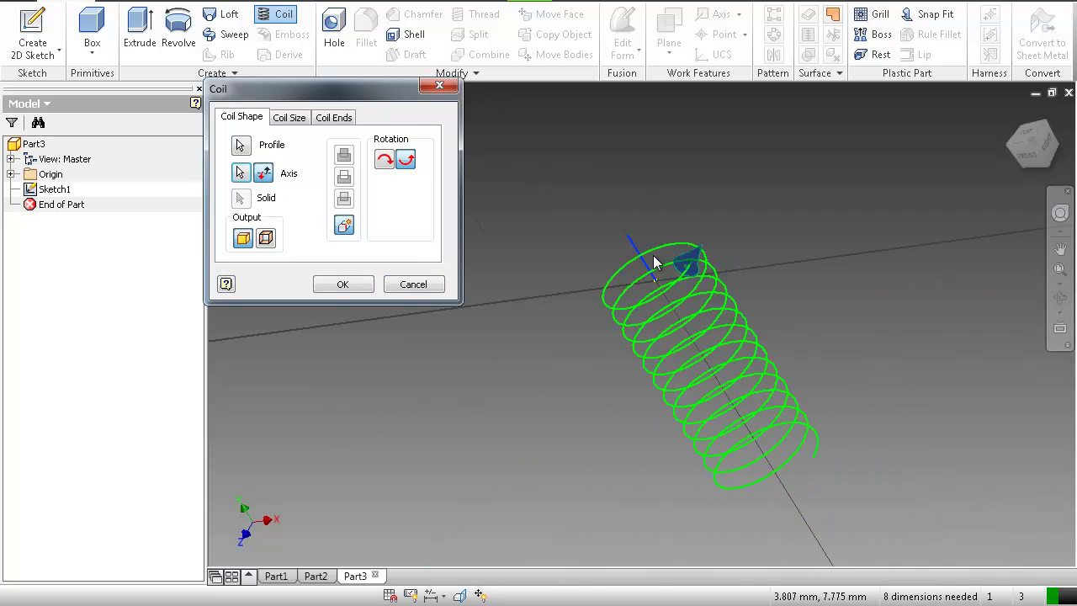
middle_click_drag(645, 326, 609, 255)
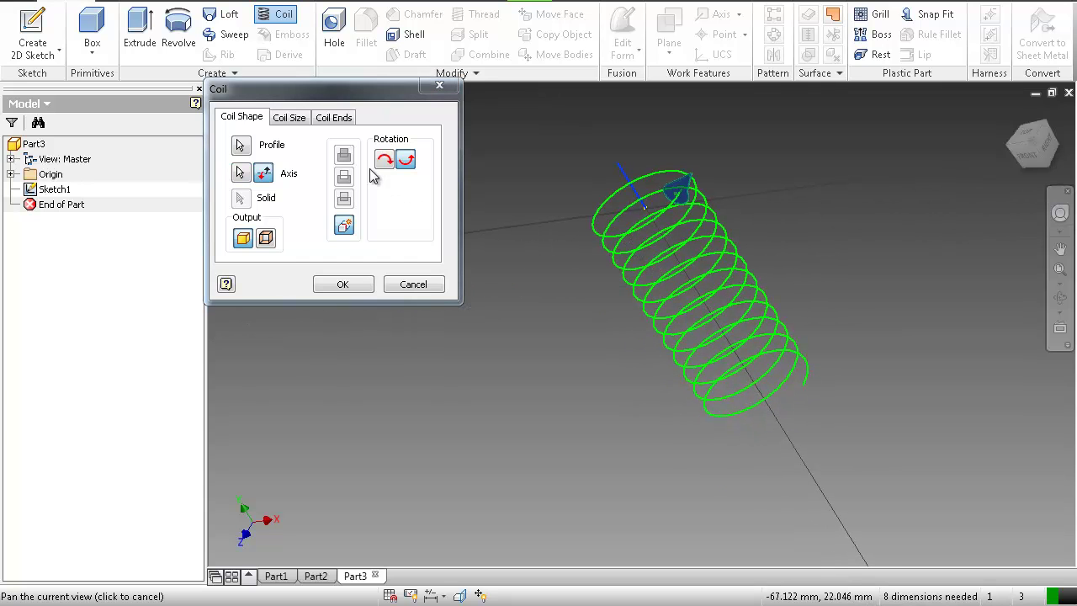
Open the coil size settings and look through the available coil types, keeping Pitch and Revolution.
left_click(291, 119)
left_click(256, 119)
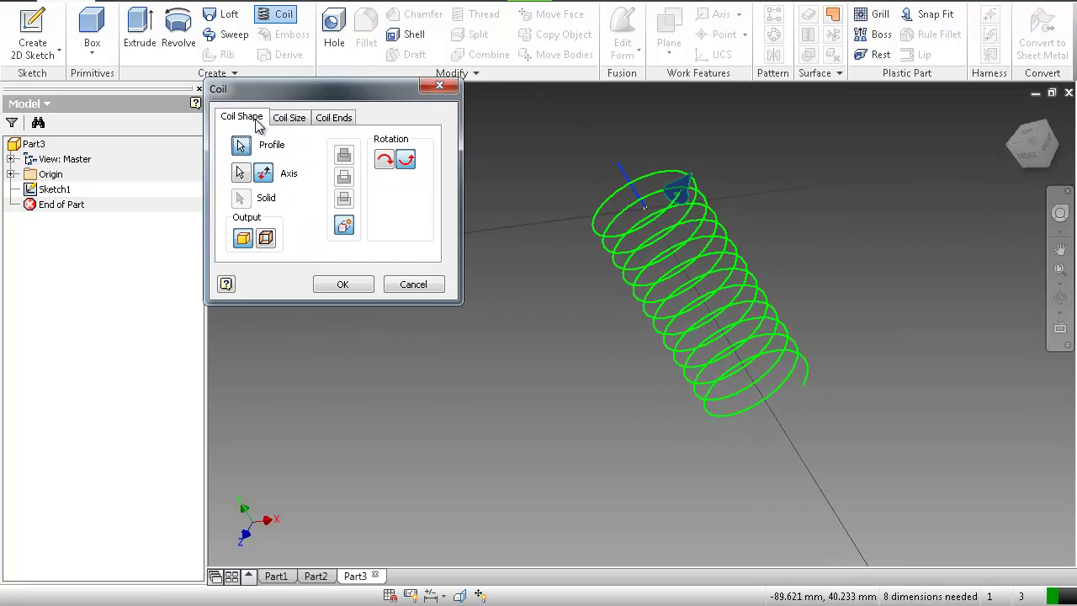
left_click(306, 120)
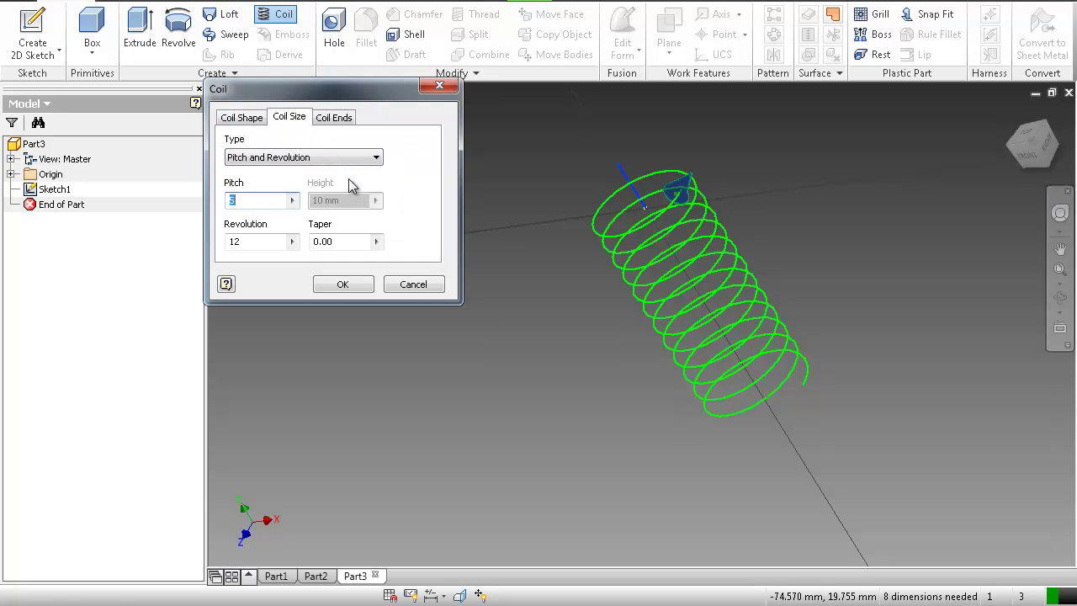
left_click(376, 158)
left_click(376, 158)
left_click(376, 160)
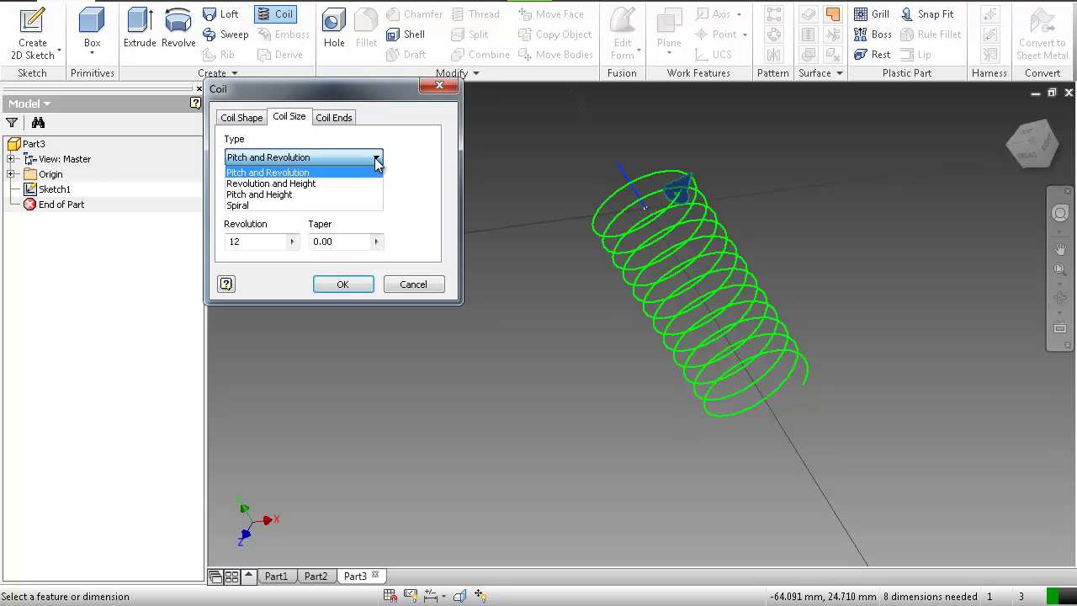
left_click(376, 160)
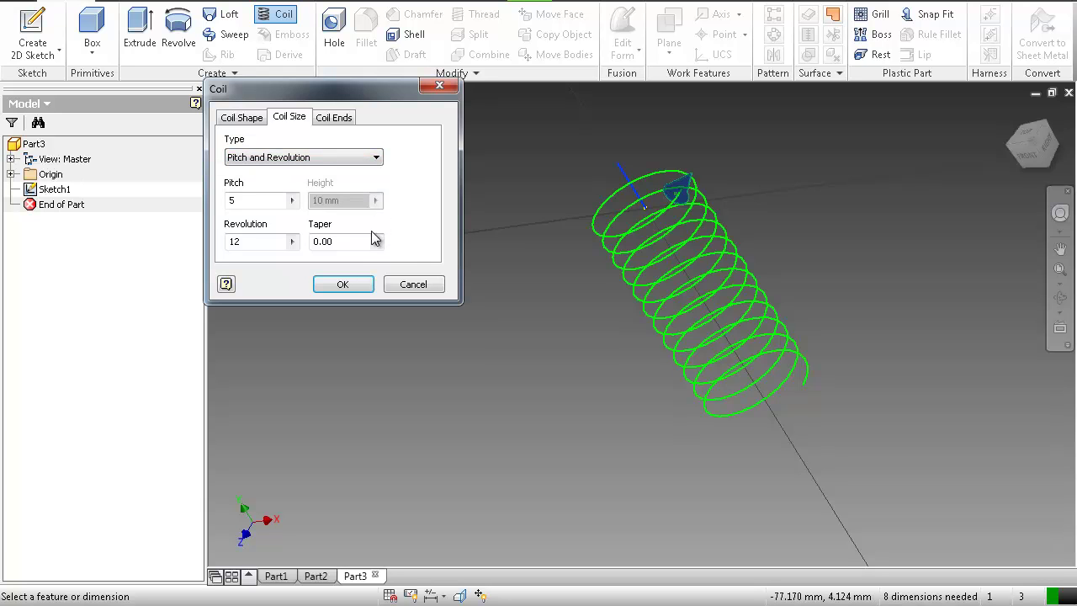
mouse_move(358, 465)
left_mouse_down()
mouse_move(403, 358)
mouse_move(316, 241)
mouse_move(281, 215)
left_mouse_up()
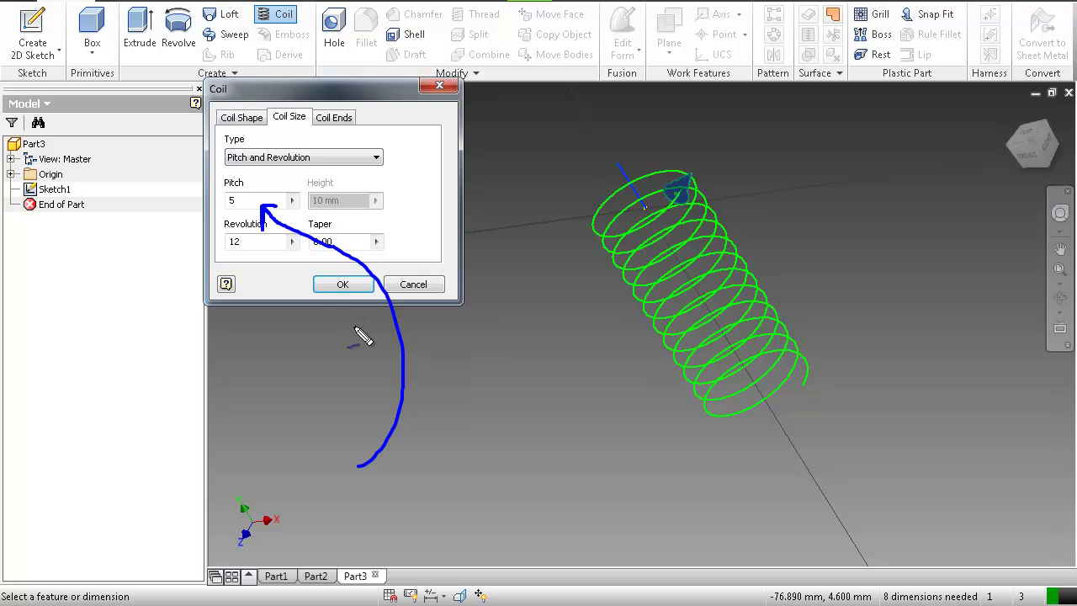
mouse_move(411, 426)
left_mouse_down()
mouse_move(414, 473)
mouse_move(433, 446)
mouse_move(480, 474)
mouse_move(510, 437)
mouse_move(505, 473)
mouse_move(524, 456)
mouse_move(548, 493)
left_mouse_up()
mouse_move(596, 452)
left_mouse_down()
mouse_move(600, 477)
mouse_move(595, 469)
mouse_move(621, 461)
mouse_move(638, 467)
mouse_move(640, 485)
mouse_move(672, 461)
left_mouse_up()
left_click_drag(743, 468, 744, 501)
mouse_move(814, 471)
left_mouse_down()
mouse_move(817, 499)
mouse_move(822, 471)
mouse_move(846, 501)
mouse_move(831, 474)
mouse_move(845, 486)
mouse_move(839, 495)
mouse_move(858, 479)
mouse_move(891, 480)
mouse_move(891, 508)
mouse_move(885, 481)
mouse_move(905, 499)
mouse_move(914, 488)
mouse_move(945, 503)
mouse_move(957, 466)
mouse_move(967, 493)
mouse_move(987, 488)
mouse_move(984, 499)
mouse_move(988, 474)
mouse_move(994, 506)
mouse_move(995, 479)
mouse_move(1014, 481)
mouse_move(1057, 529)
left_mouse_up()
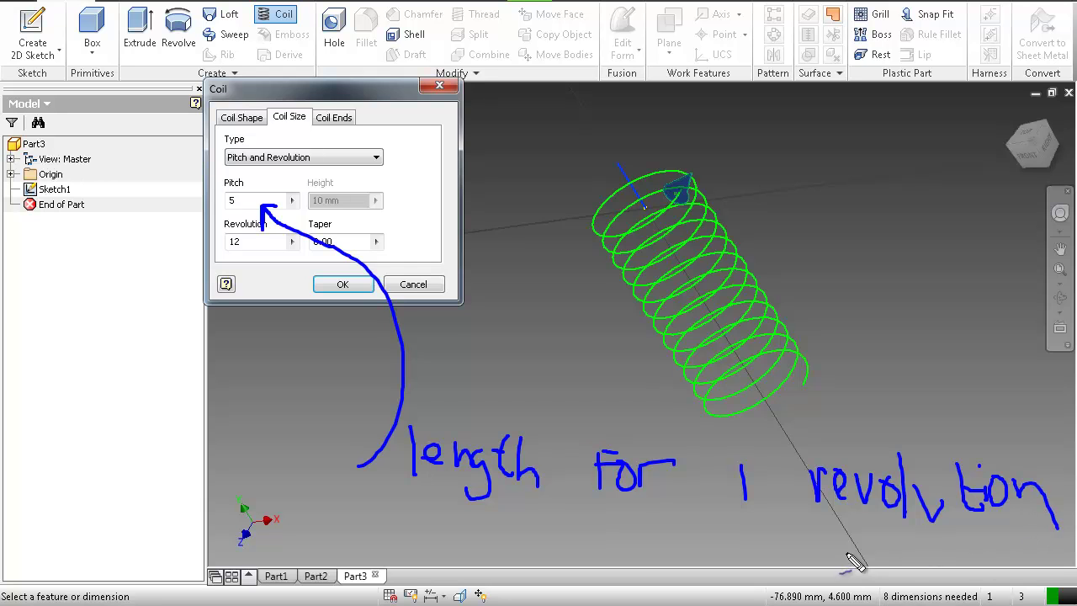
key("Escape")
Try coil pitches of 6, 9 and 2, and set the pitch to 20.
left_click(254, 200)
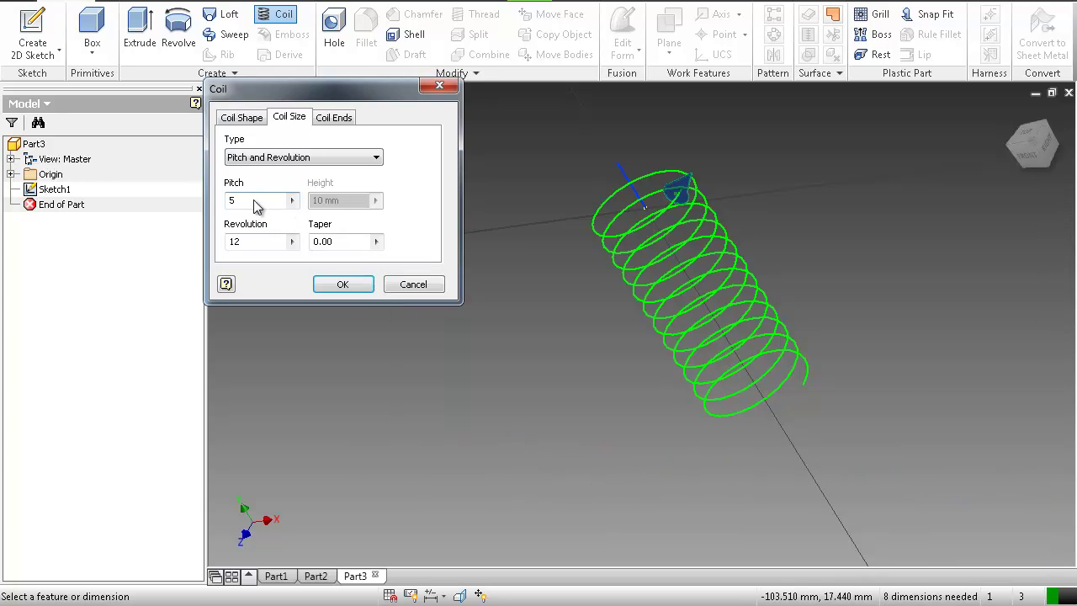
double_click(254, 200)
type("6")
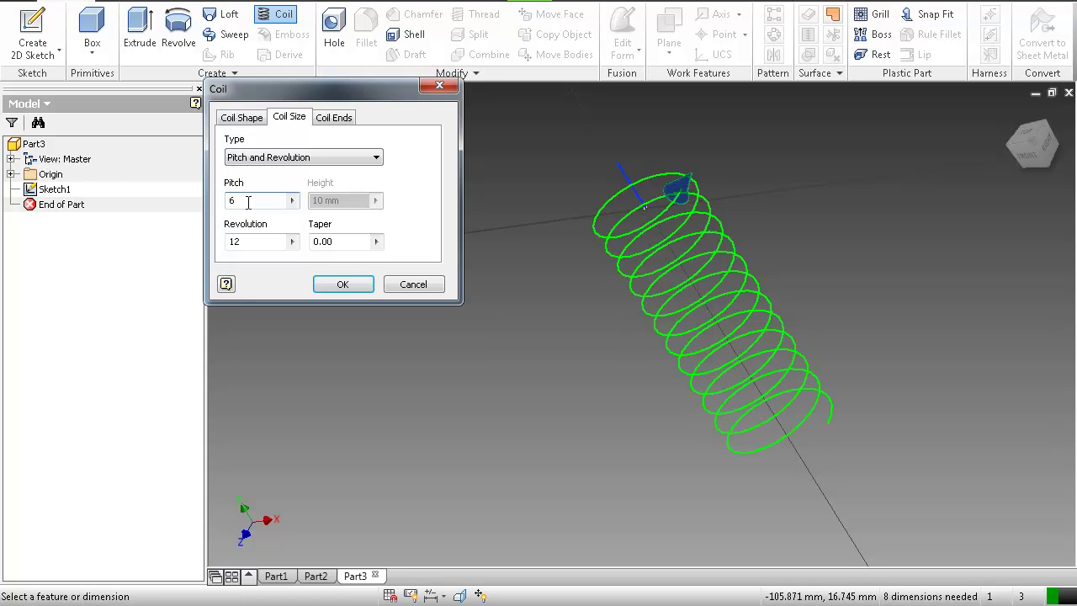
type("9")
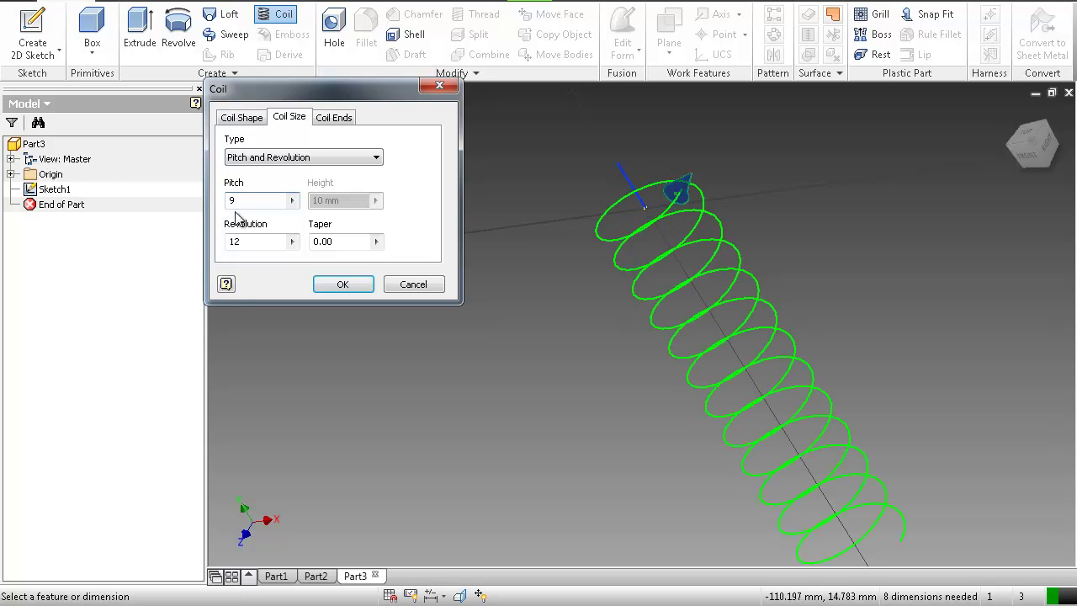
scroll(541, 244, "up", 2)
scroll(566, 249, "down", 4)
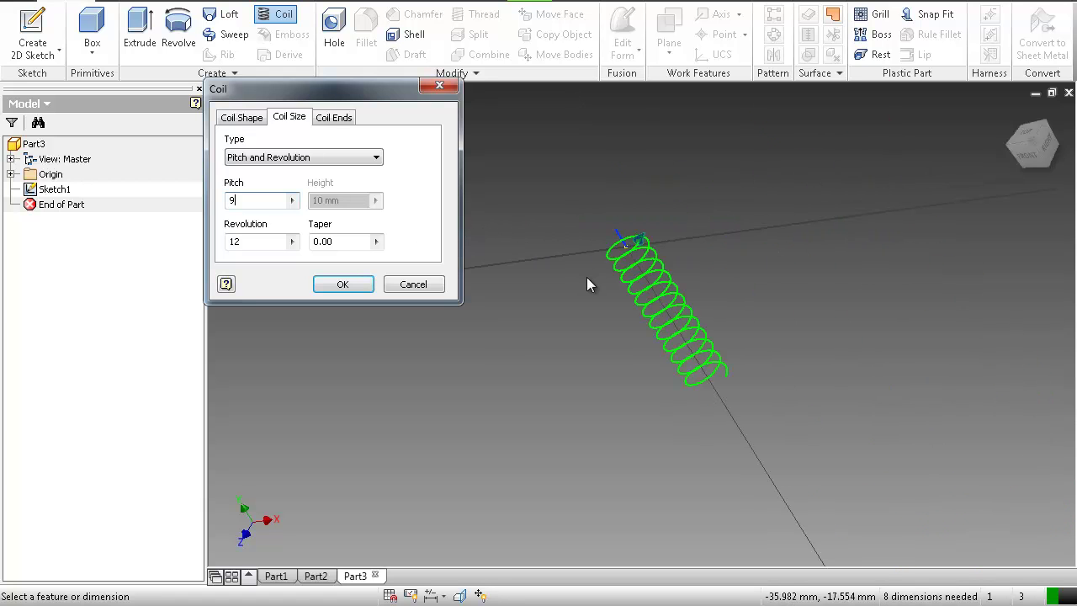
type("2")
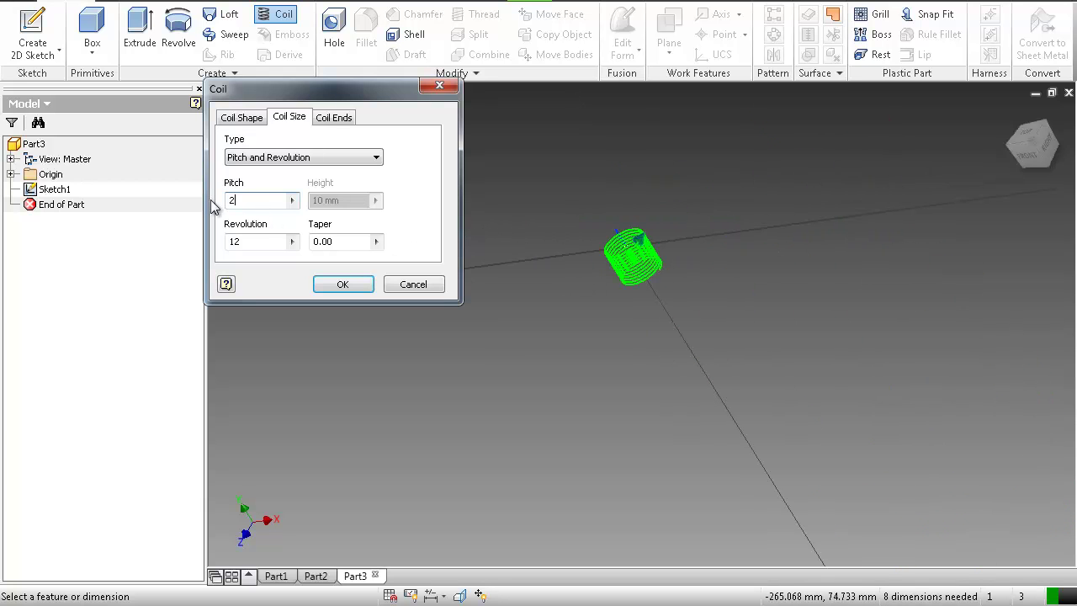
type("0")
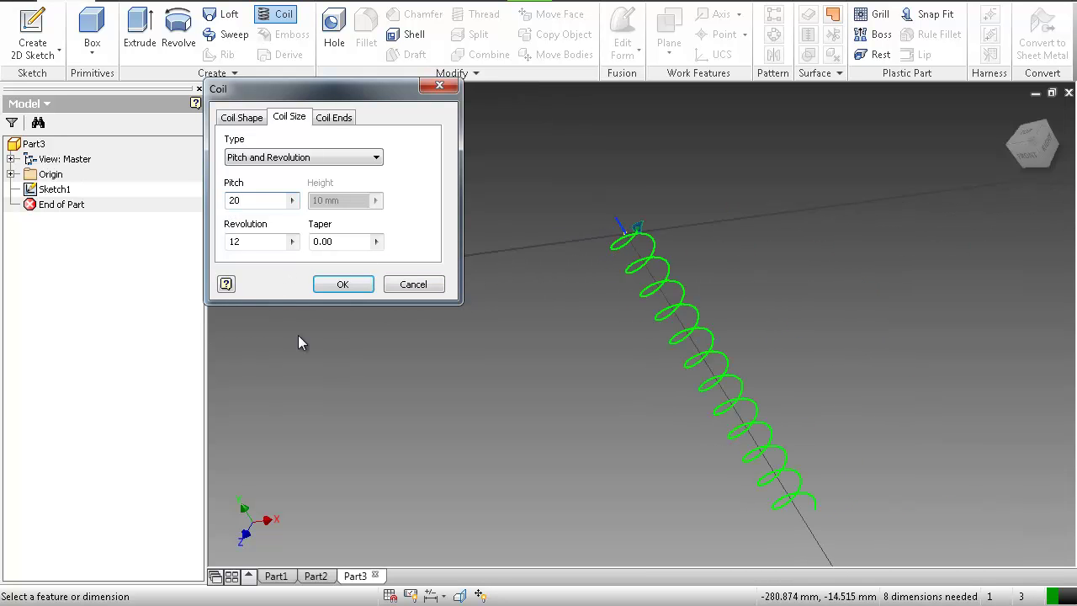
mouse_move(386, 429)
left_mouse_down()
mouse_move(257, 323)
mouse_move(237, 283)
left_mouse_up()
left_click_drag(236, 246, 262, 257)
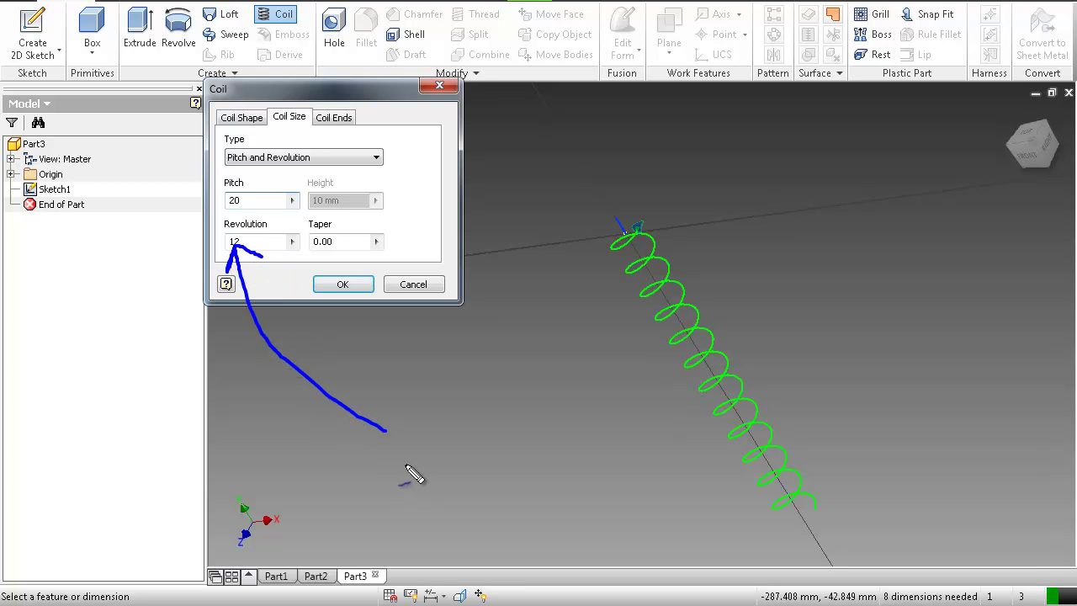
mouse_move(410, 438)
left_mouse_down()
mouse_move(470, 428)
mouse_move(474, 438)
mouse_move(481, 425)
mouse_move(510, 432)
mouse_move(521, 412)
mouse_move(546, 448)
mouse_move(570, 448)
mouse_move(588, 428)
mouse_move(611, 448)
mouse_move(630, 423)
left_mouse_up()
mouse_move(740, 443)
left_mouse_down()
mouse_move(771, 413)
mouse_move(783, 436)
mouse_move(795, 439)
mouse_move(791, 424)
mouse_move(822, 447)
mouse_move(855, 429)
mouse_move(877, 453)
mouse_move(879, 431)
mouse_move(908, 434)
mouse_move(925, 413)
mouse_move(922, 435)
mouse_move(941, 432)
mouse_move(921, 425)
mouse_move(953, 426)
mouse_move(953, 405)
mouse_move(974, 434)
mouse_move(981, 415)
mouse_move(1022, 448)
left_mouse_up()
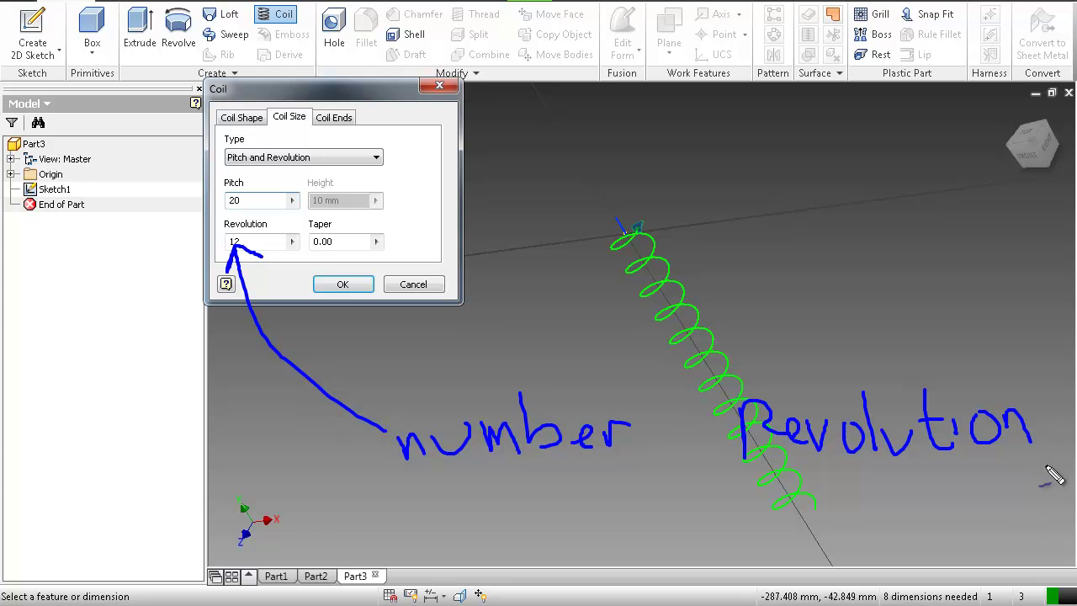
key("Escape")
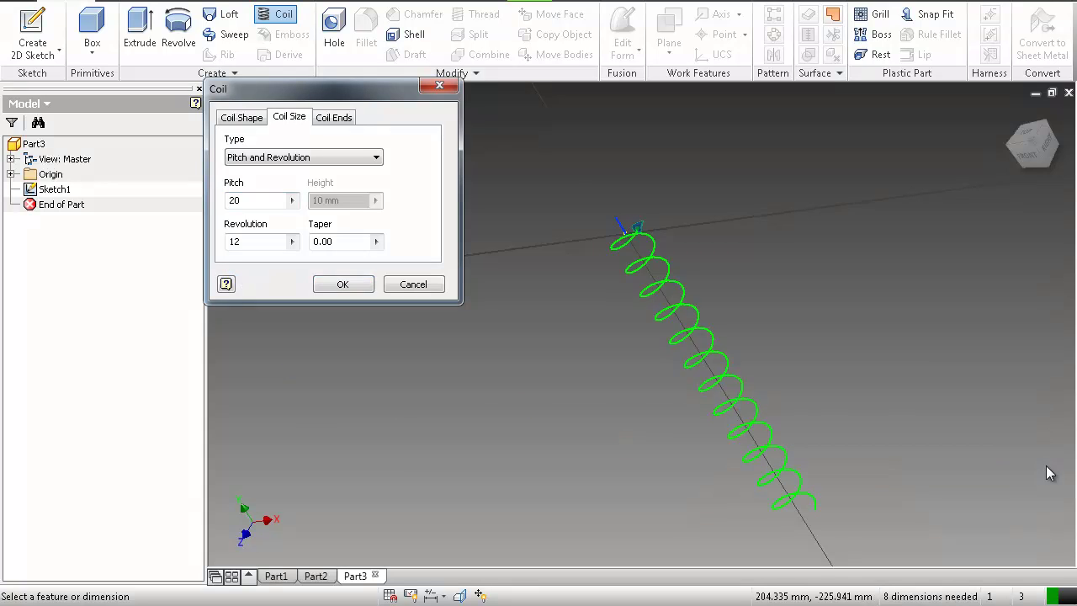
Set the coil's number of revolutions to 13.
double_click(235, 241)
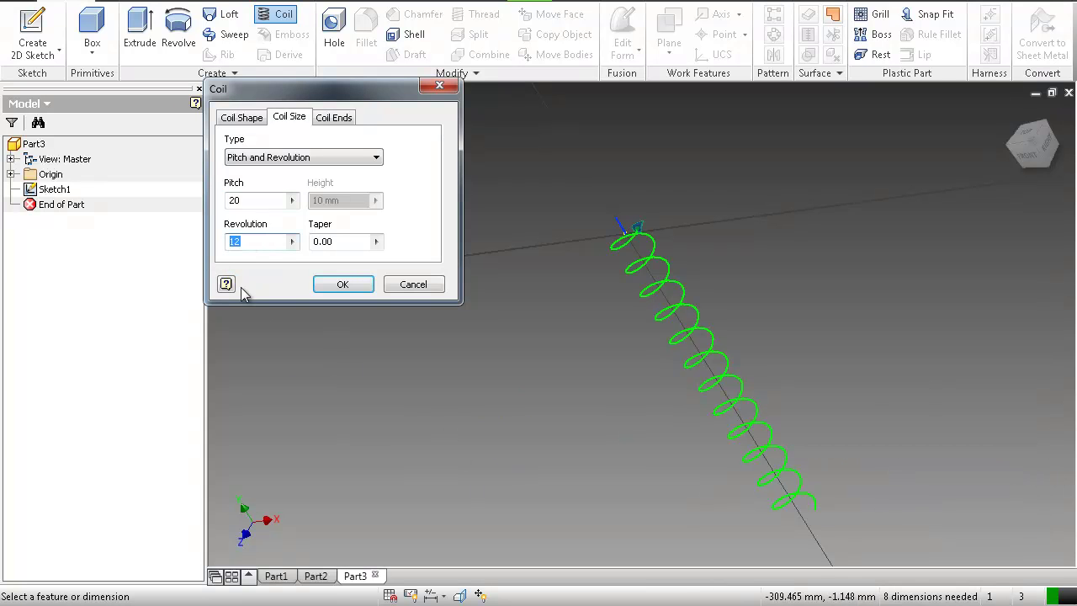
type("13")
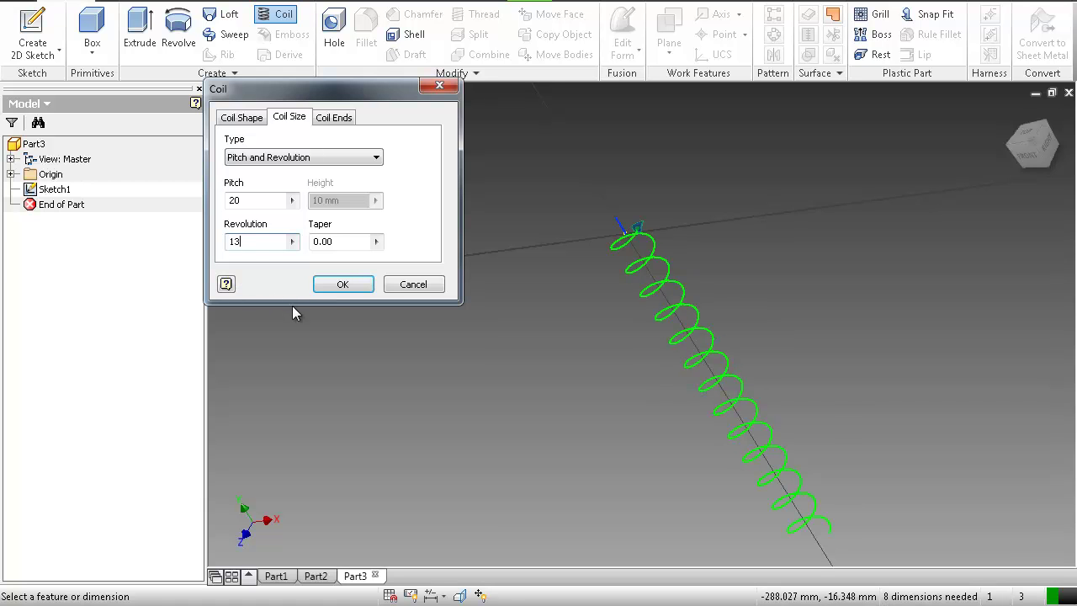
Try other revolution counts, such as 10, and set the coil's number of revolutions to 15.
left_click_drag(250, 242, 213, 244)
type("10")
type("2")
type("0")
type("15")
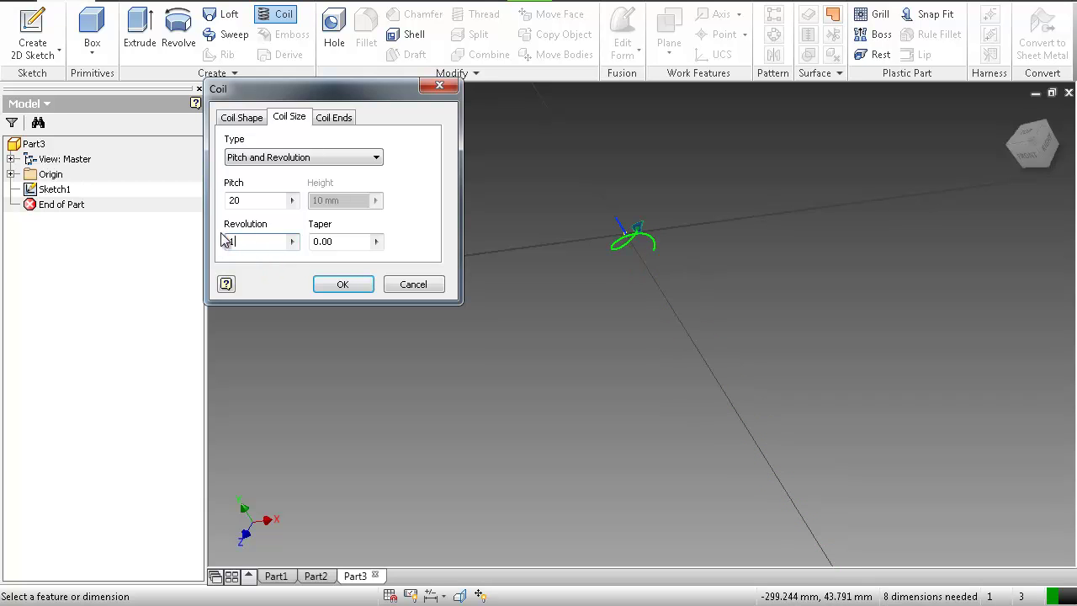
Check the coil's end, size and shape settings and create the coil as a solid.
left_click(333, 118)
left_click(291, 118)
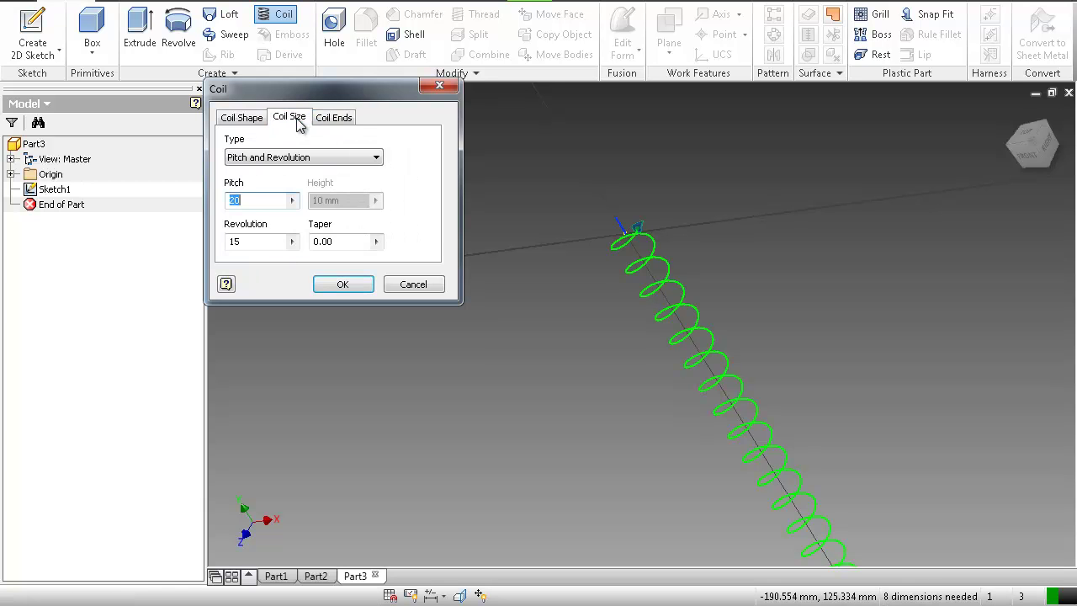
left_click(253, 120)
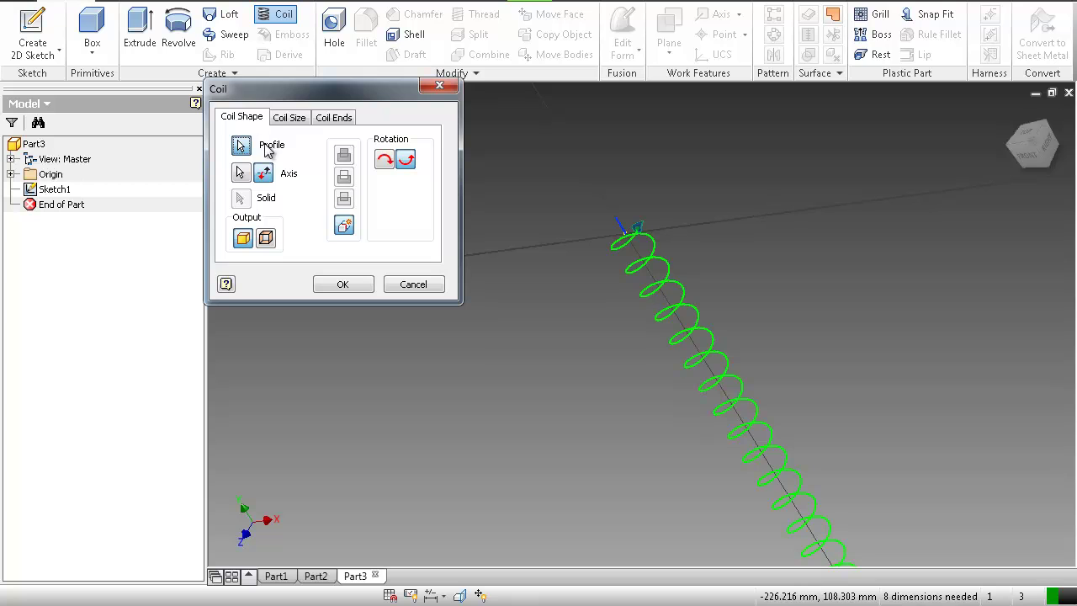
mouse_move(314, 456)
left_mouse_down()
mouse_move(353, 376)
mouse_move(322, 324)
mouse_move(362, 318)
left_mouse_up()
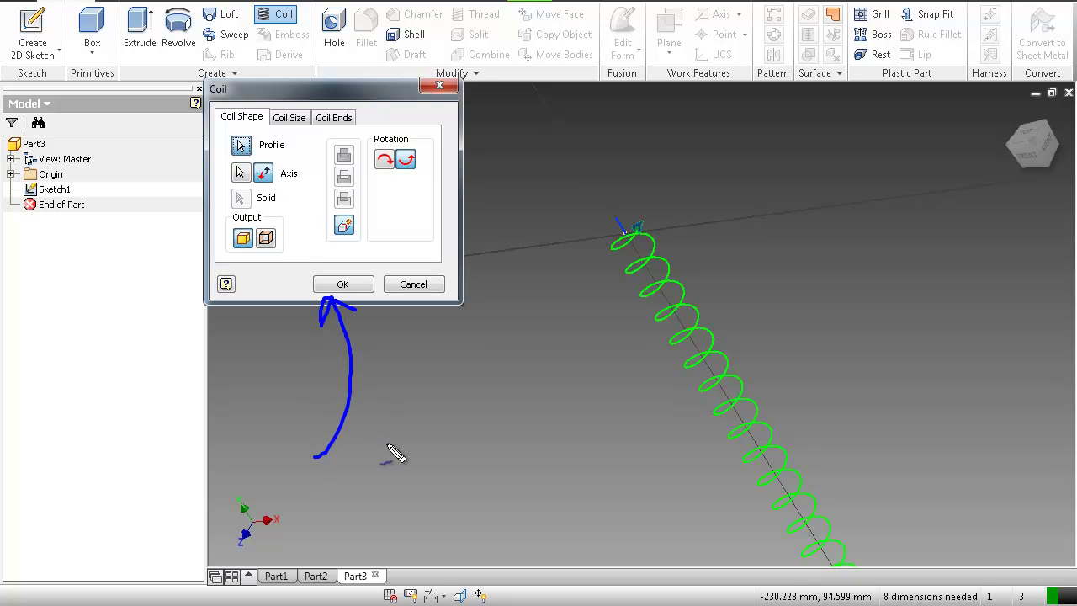
mouse_move(406, 448)
left_mouse_down()
mouse_move(427, 456)
mouse_move(440, 435)
mouse_move(463, 471)
mouse_move(498, 454)
mouse_move(525, 470)
left_mouse_up()
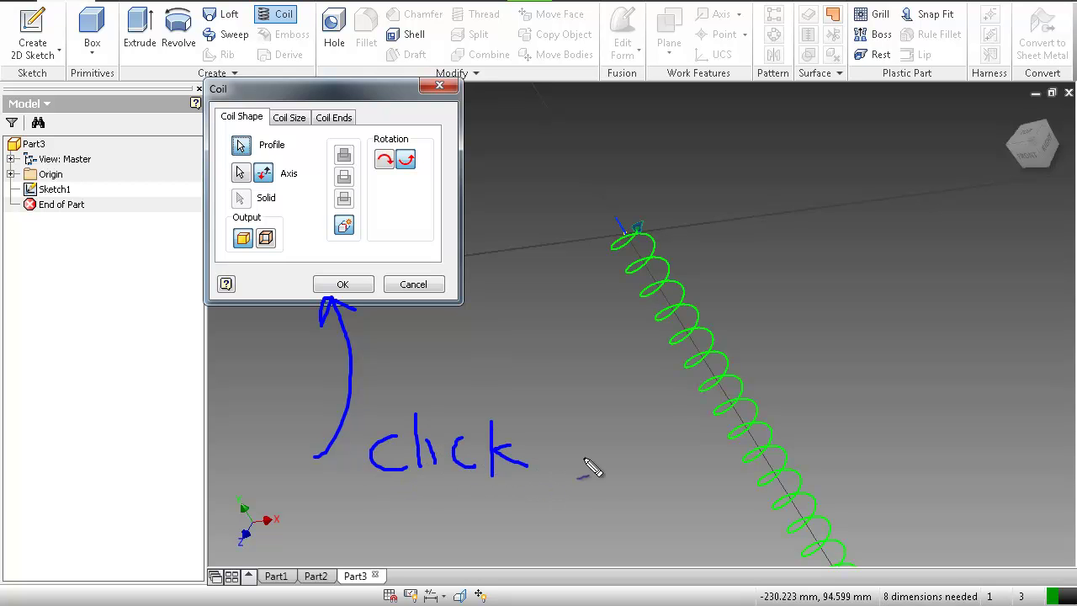
key("Escape")
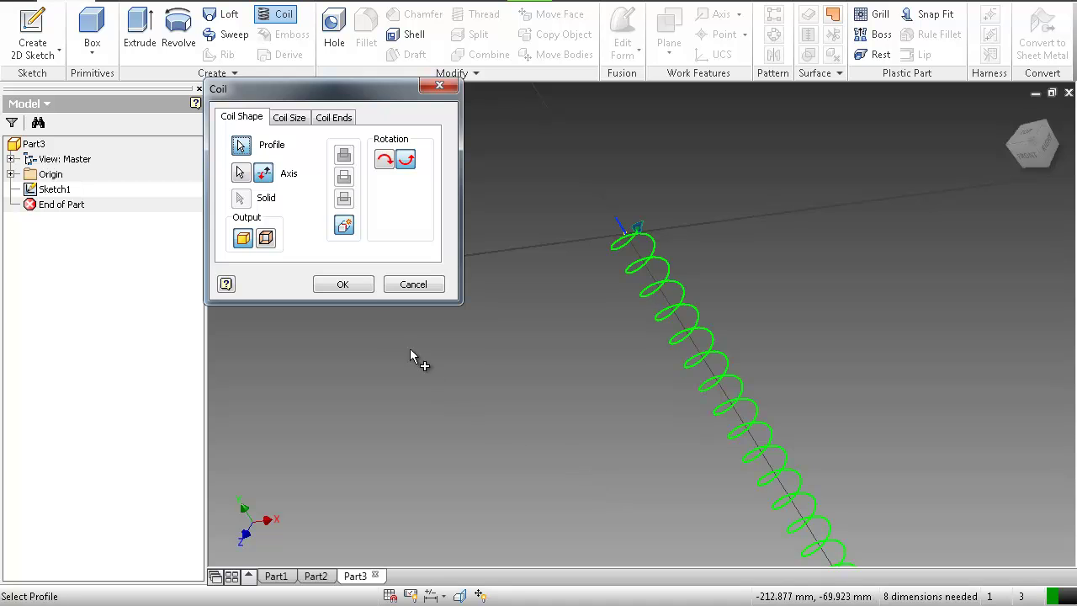
left_click(368, 286)
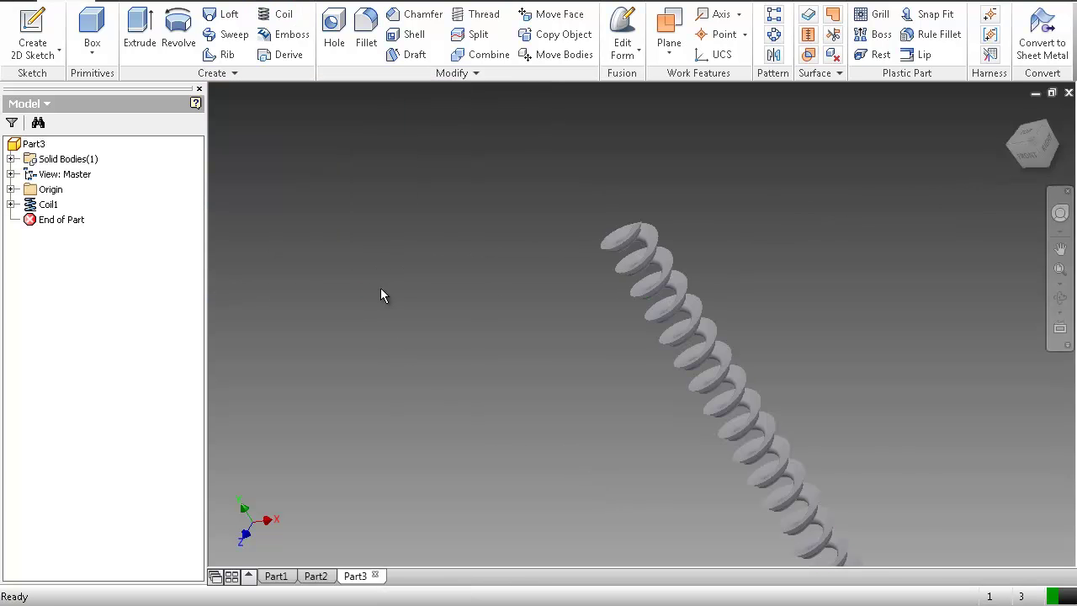
Examine the finished coil's full length and its end faces from several viewing angles.
scroll(610, 282, "down", 3)
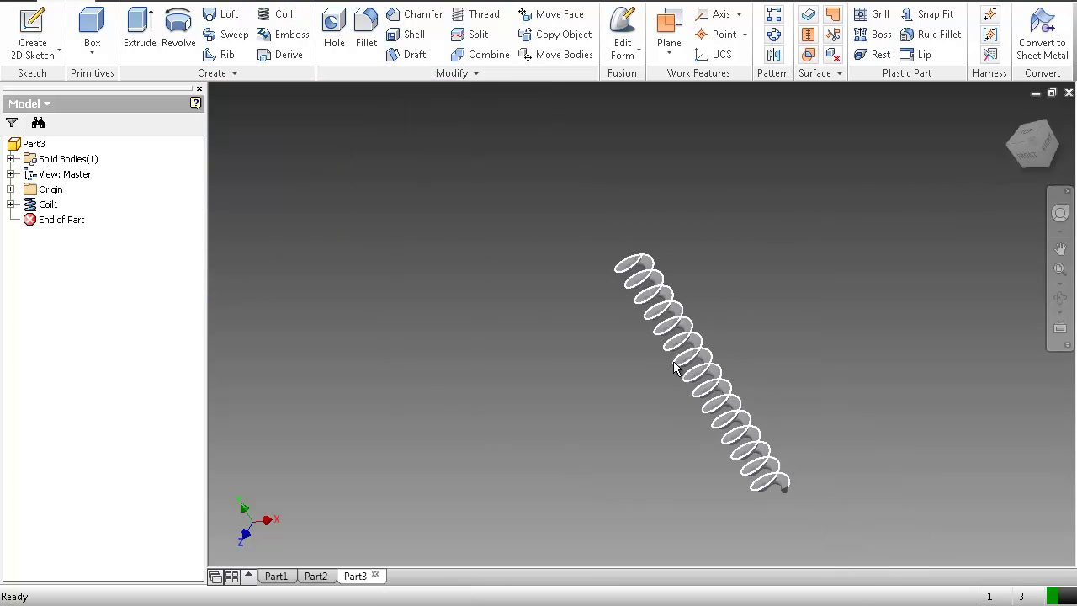
key("F2")
left_click_drag(781, 483, 658, 313)
left_click(1059, 297)
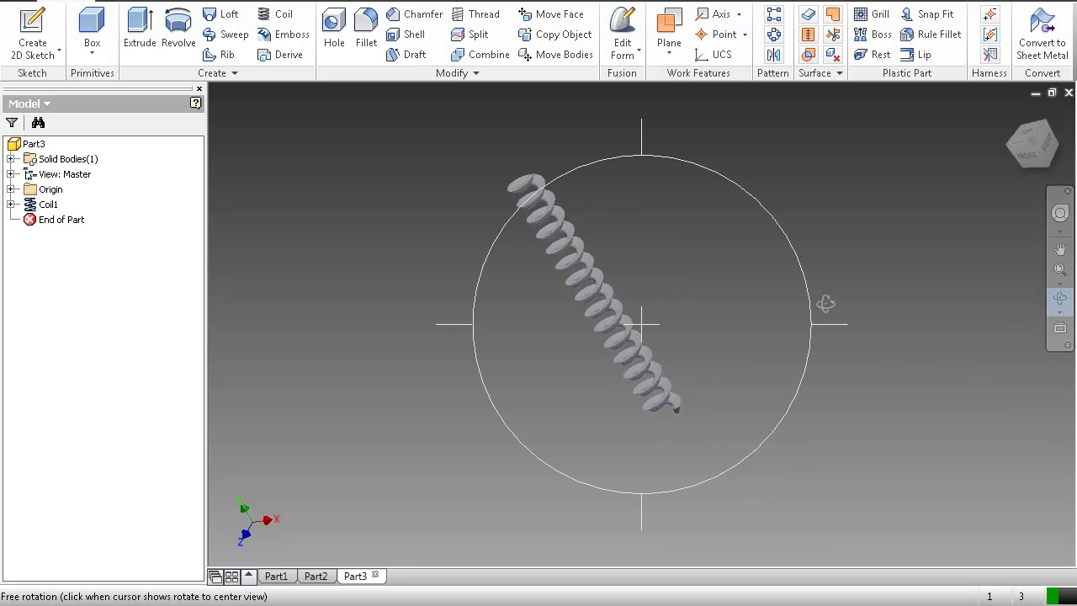
left_click_drag(602, 290, 579, 256)
scroll(627, 248, "down", 3)
left_click_drag(580, 311, 632, 333)
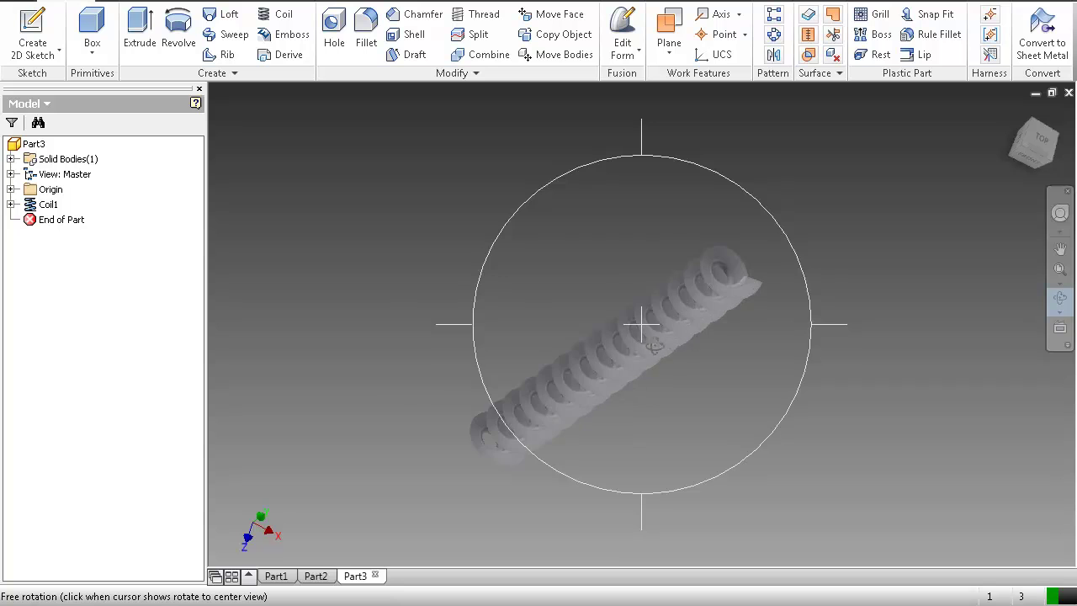